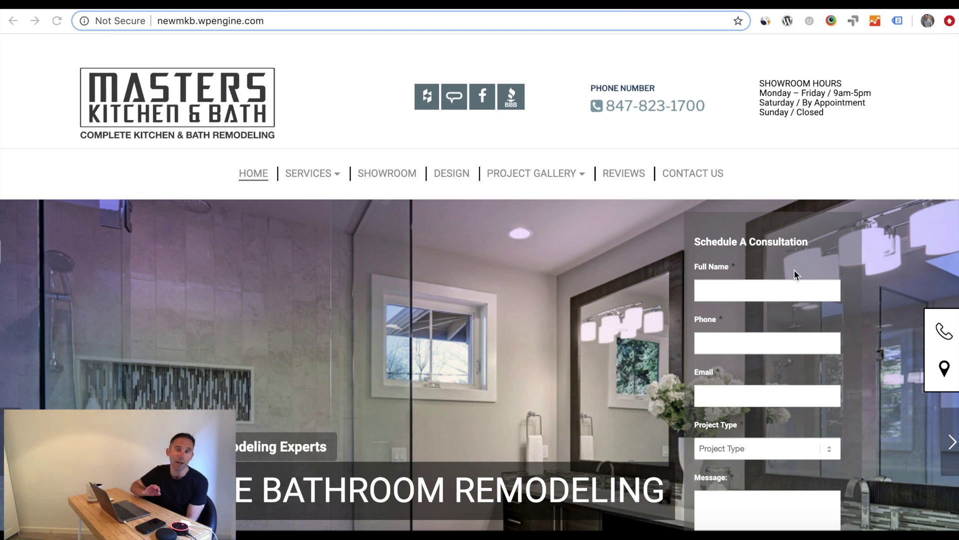
{"action": "scroll", "coordinate": [796, 273], "scroll_direction": "down", "scroll_amount": 2}
{"action": "scroll", "coordinate": [793, 270], "scroll_direction": "down", "scroll_amount": 1}
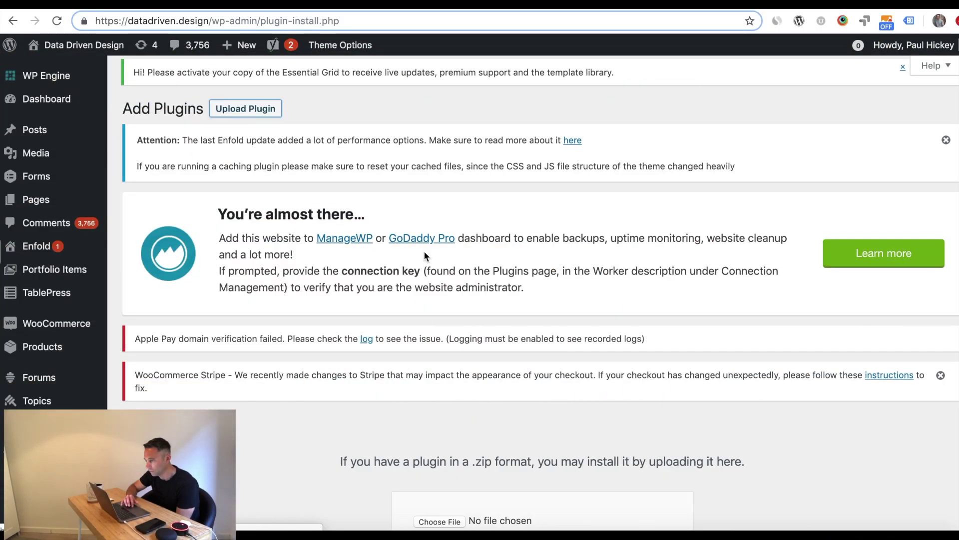
{"action": "scroll", "coordinate": [450, 315], "scroll_direction": "down", "scroll_amount": 4}
Pick advanced-floating-content.zip from the Downloads codecanyon folder as the plugin upload.
{"action": "left_click", "coordinate": [457, 363]}
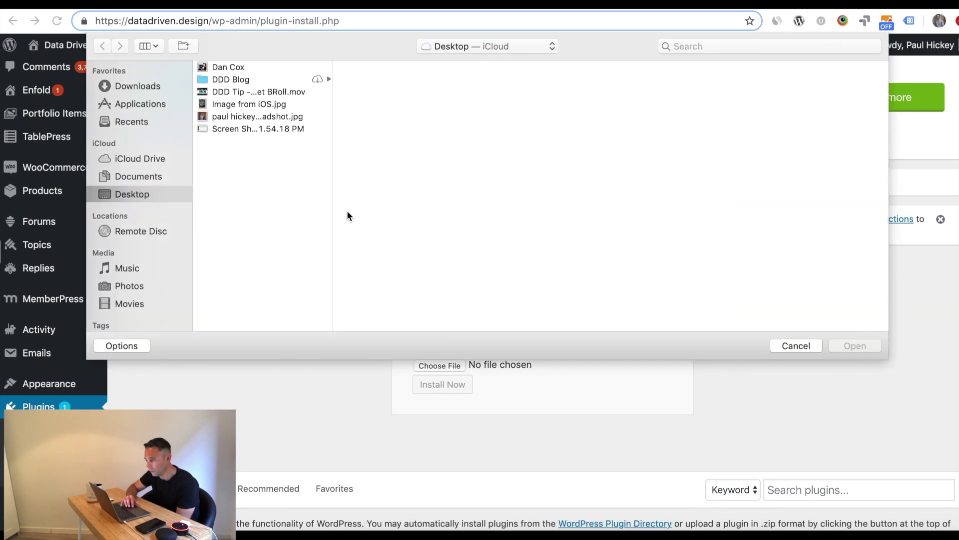
{"action": "left_click", "coordinate": [143, 86]}
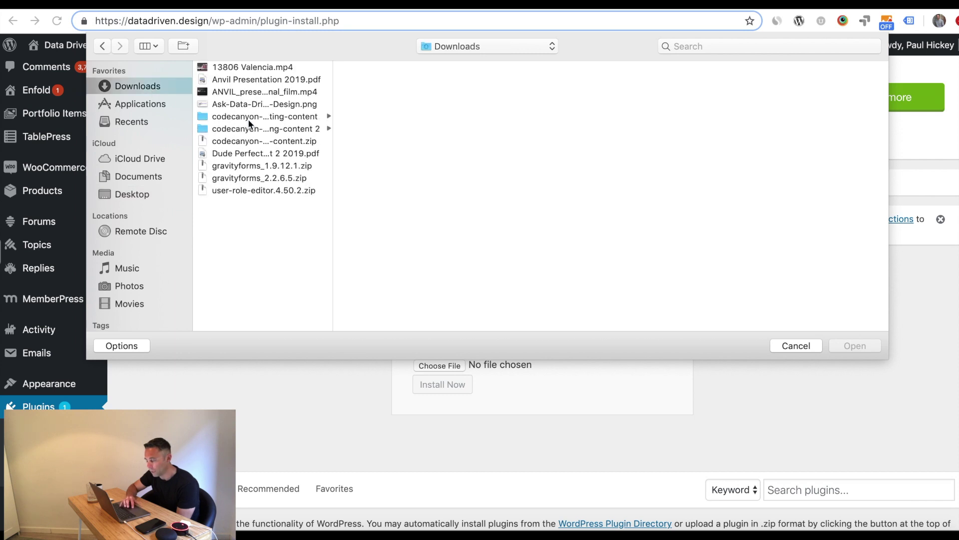
{"action": "left_click", "coordinate": [248, 117]}
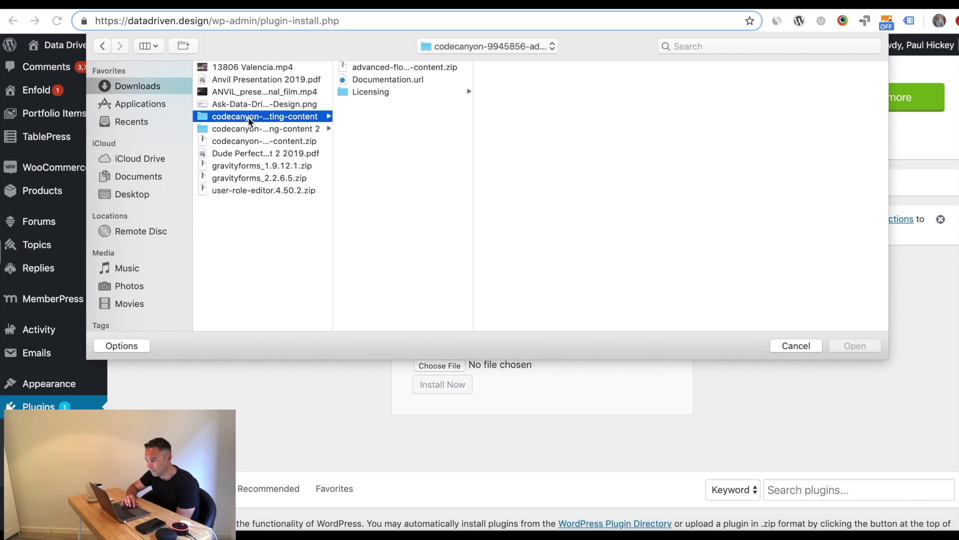
{"action": "left_click", "coordinate": [387, 65]}
{"action": "key", "text": "Return"}
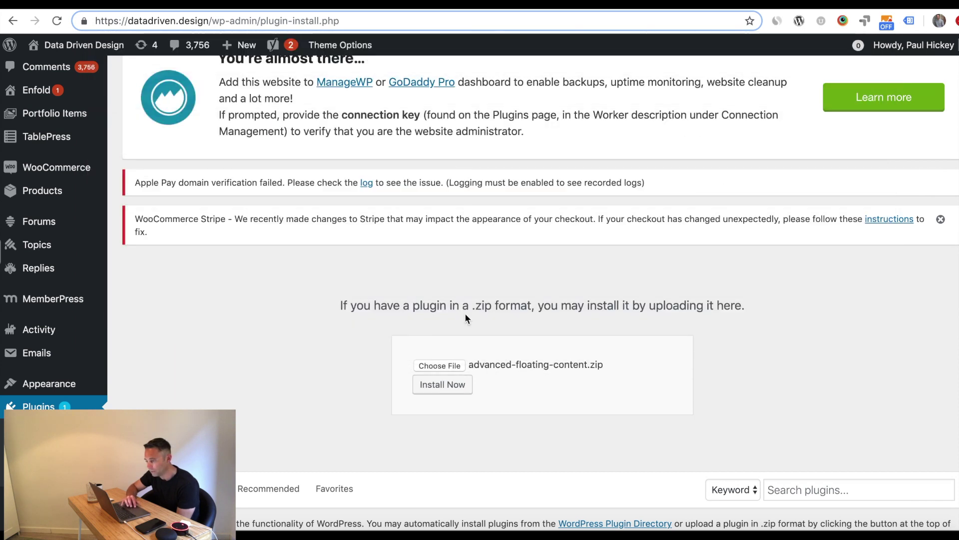
{"action": "scroll", "coordinate": [465, 318], "scroll_direction": "down", "scroll_amount": 1}
{"action": "left_click", "coordinate": [441, 341]}
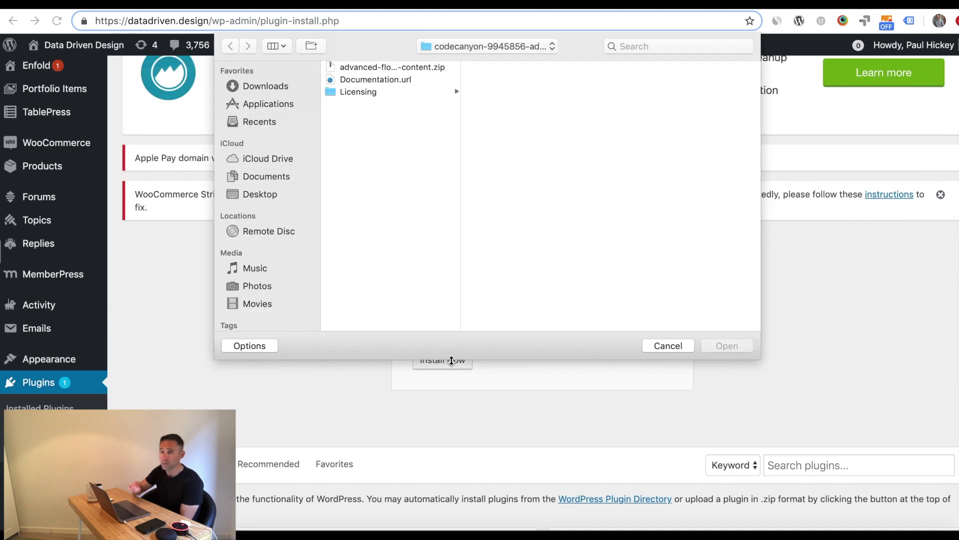
{"action": "left_click", "coordinate": [662, 347]}
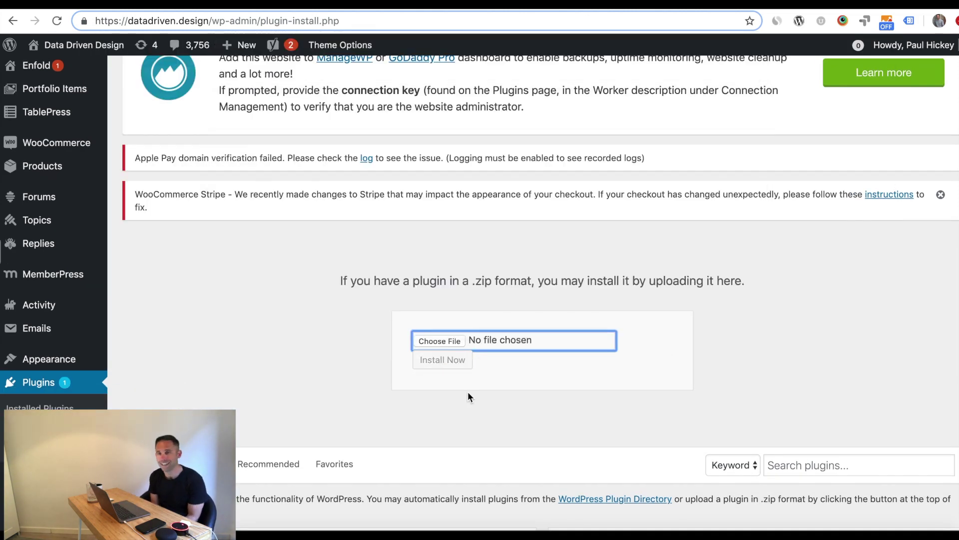
{"action": "scroll", "coordinate": [451, 362], "scroll_direction": "down", "scroll_amount": 3}
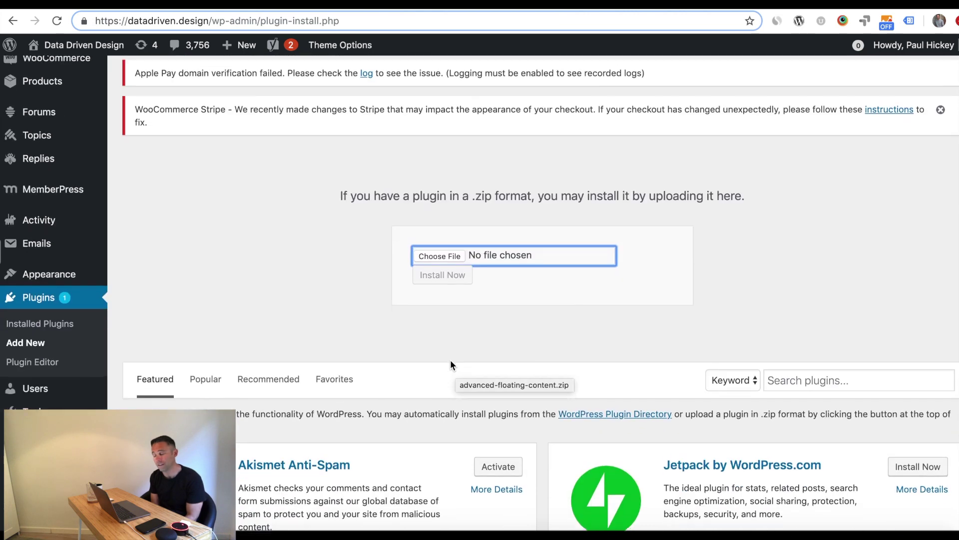
{"action": "scroll", "coordinate": [443, 312], "scroll_direction": "down", "scroll_amount": 3}
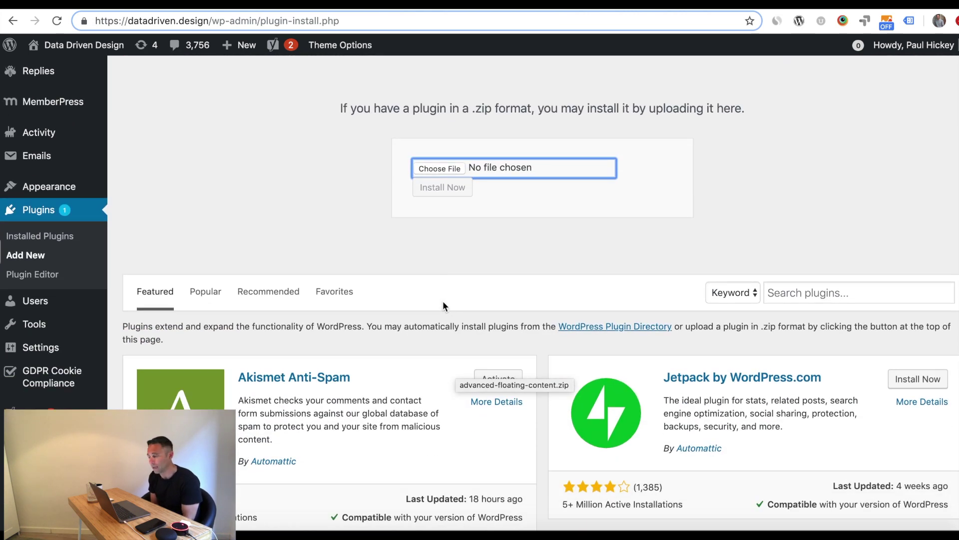
Choose advanced-floating-content.zip again, install the plugin and activate it.
{"action": "left_click", "coordinate": [442, 168]}
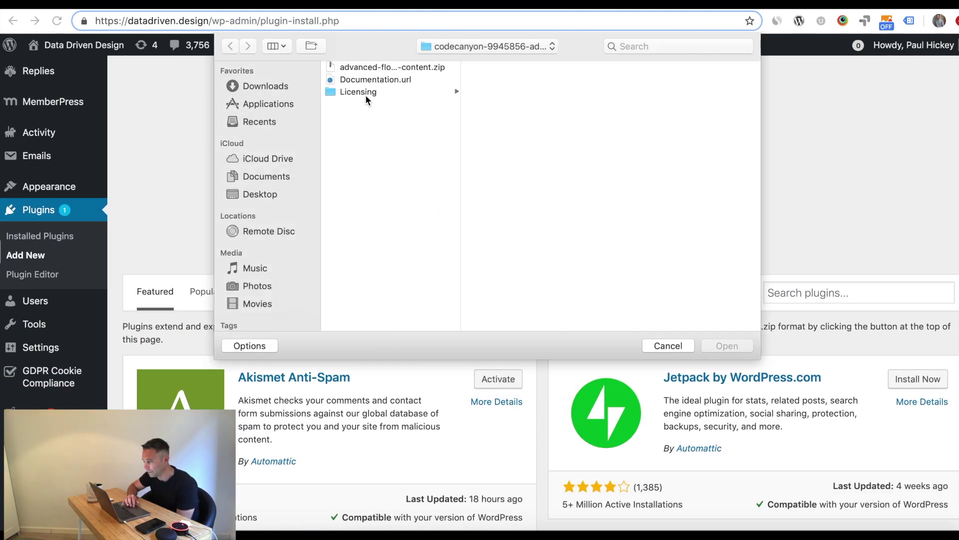
{"action": "double_click", "coordinate": [376, 66]}
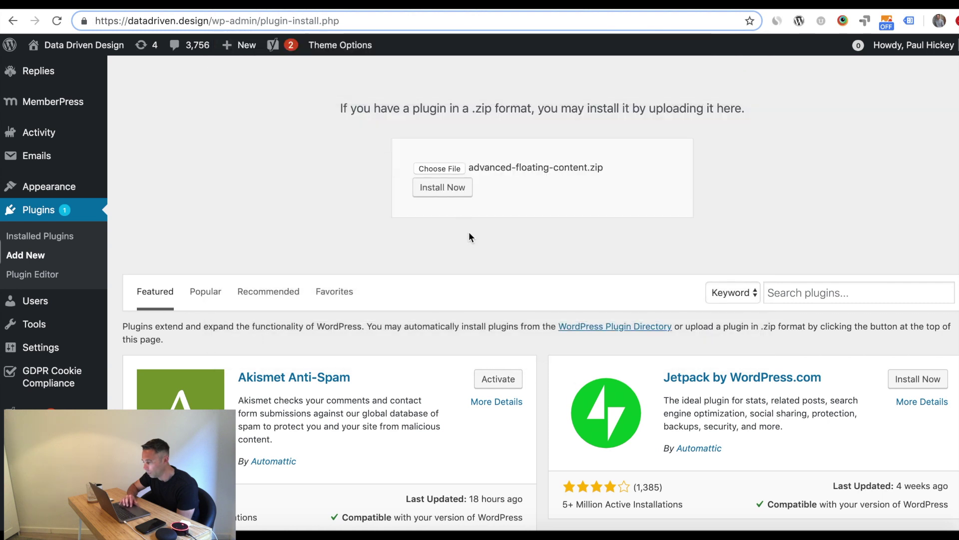
{"action": "left_click", "coordinate": [452, 195]}
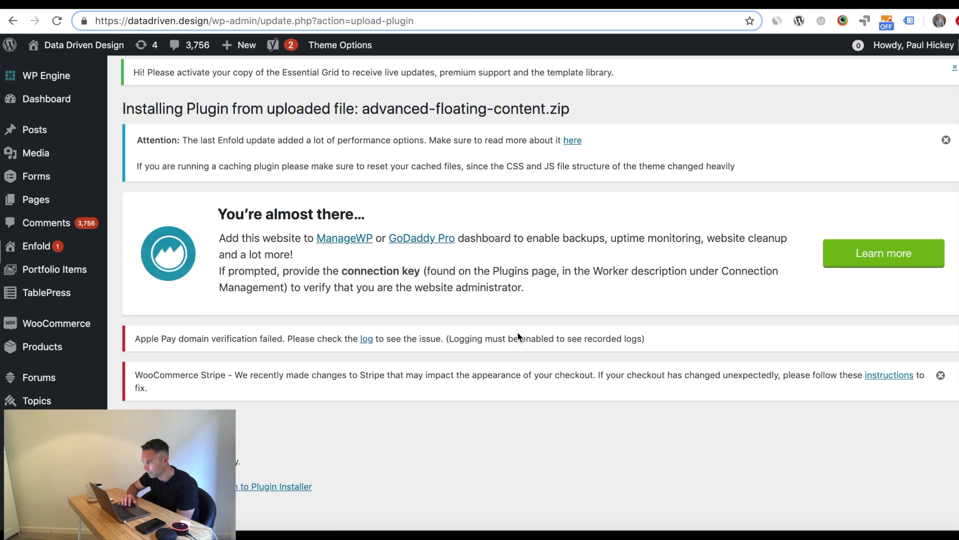
{"action": "left_click", "coordinate": [166, 486]}
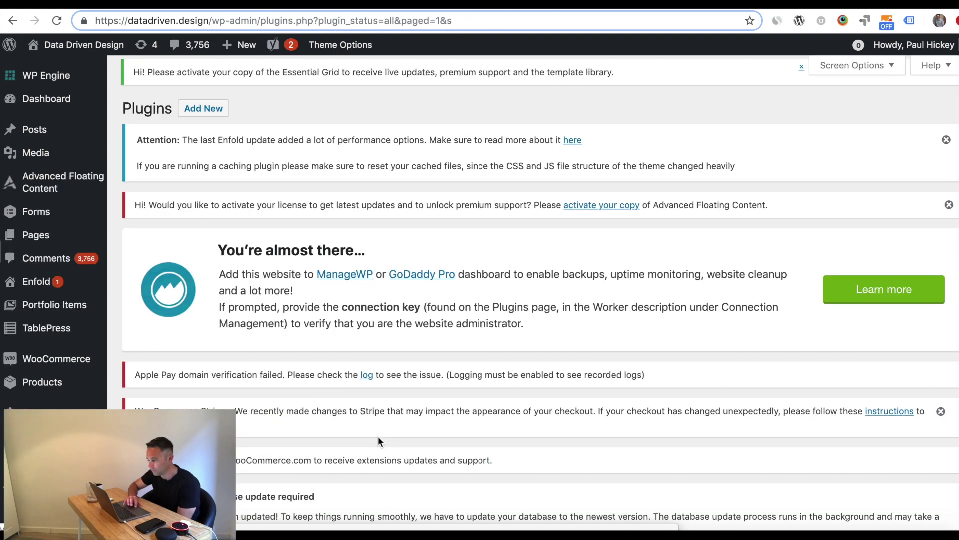
{"action": "scroll", "coordinate": [378, 436], "scroll_direction": "down", "scroll_amount": 1}
{"action": "scroll", "coordinate": [378, 436], "scroll_direction": "down", "scroll_amount": 4}
{"action": "scroll", "coordinate": [377, 437], "scroll_direction": "down", "scroll_amount": 1}
{"action": "scroll", "coordinate": [377, 436], "scroll_direction": "down", "scroll_amount": 3}
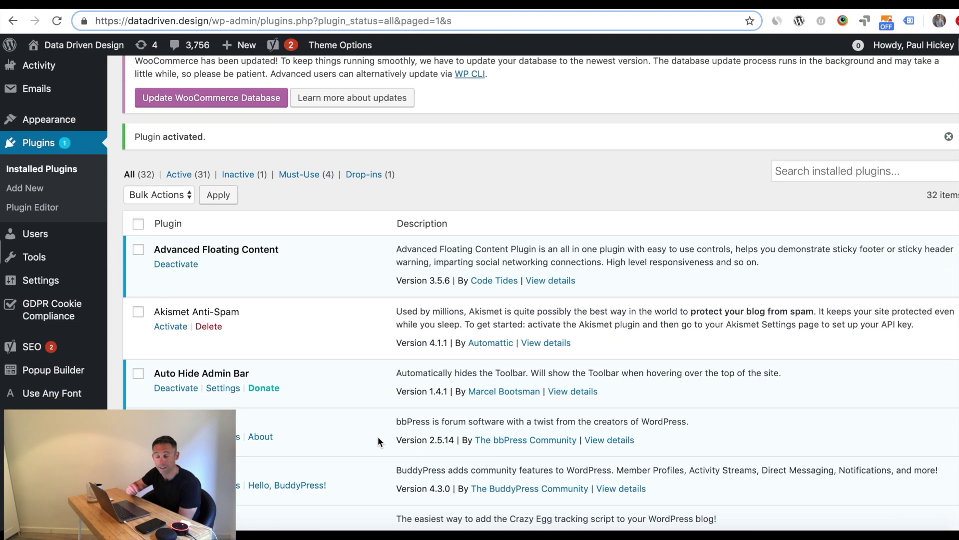
{"action": "scroll", "coordinate": [378, 436], "scroll_direction": "down", "scroll_amount": 2}
{"action": "scroll", "coordinate": [377, 436], "scroll_direction": "down", "scroll_amount": 4}
{"action": "scroll", "coordinate": [378, 442], "scroll_direction": "down", "scroll_amount": 1}
{"action": "scroll", "coordinate": [378, 441], "scroll_direction": "down", "scroll_amount": 3}
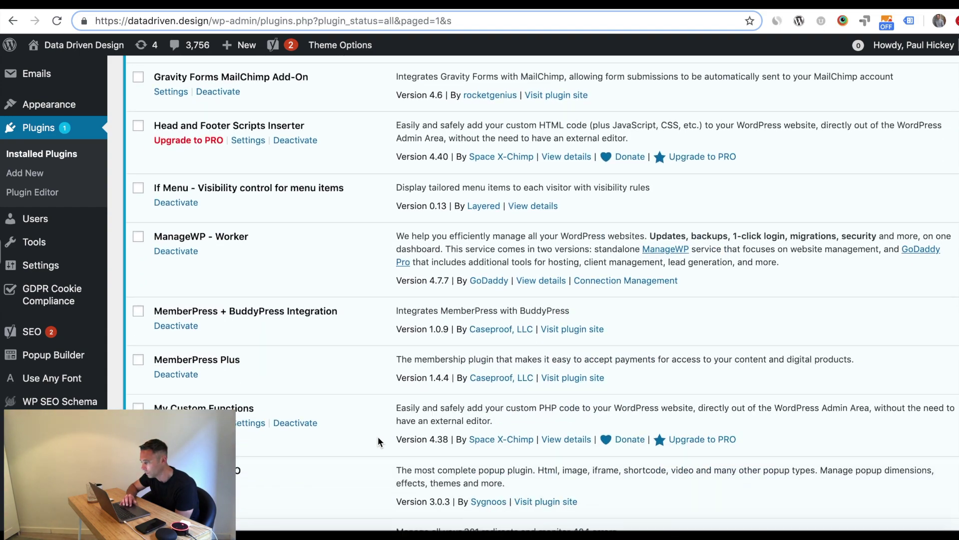
{"action": "scroll", "coordinate": [377, 441], "scroll_direction": "up", "scroll_amount": 2}
{"action": "scroll", "coordinate": [378, 441], "scroll_direction": "up", "scroll_amount": 7}
{"action": "scroll", "coordinate": [378, 441], "scroll_direction": "up", "scroll_amount": 1}
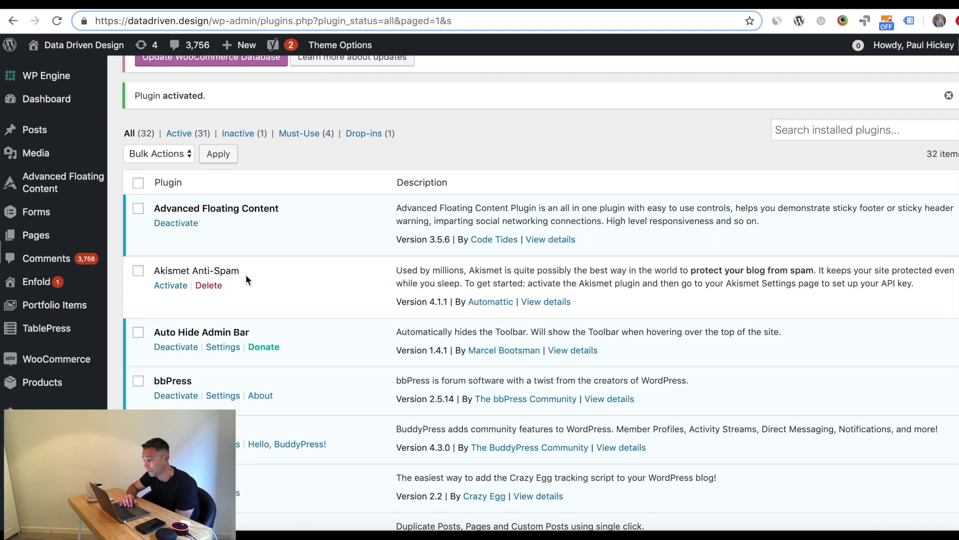
{"action": "scroll", "coordinate": [296, 284], "scroll_direction": "up", "scroll_amount": 1}
{"action": "scroll", "coordinate": [295, 287], "scroll_direction": "up", "scroll_amount": 1}
{"action": "mouse_move", "coordinate": [64, 182]}
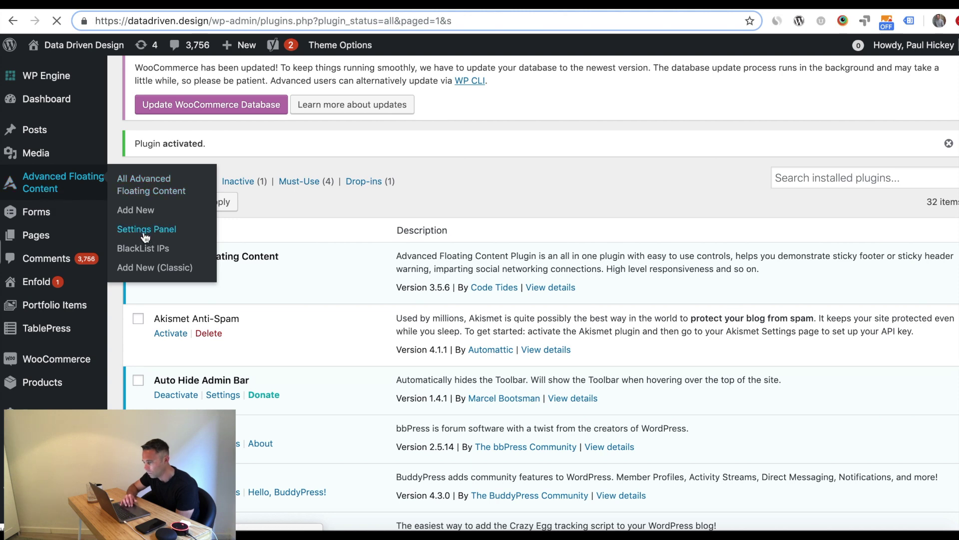
{"action": "scroll", "coordinate": [182, 234], "scroll_direction": "down", "scroll_amount": 5}
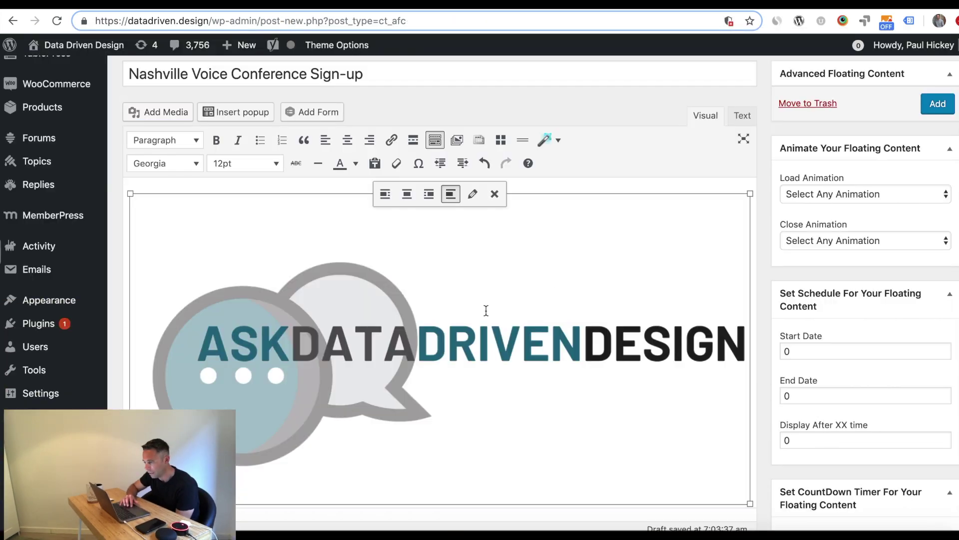
Center the logo image and shrink it in the floating content.
{"action": "left_click", "coordinate": [408, 193]}
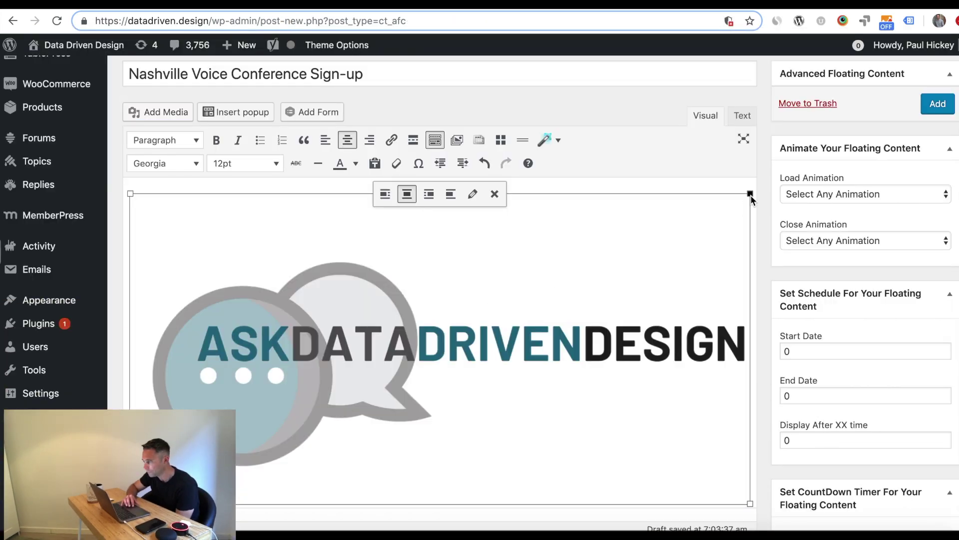
{"action": "left_click_drag", "start_coordinate": [752, 194], "coordinate": [552, 355]}
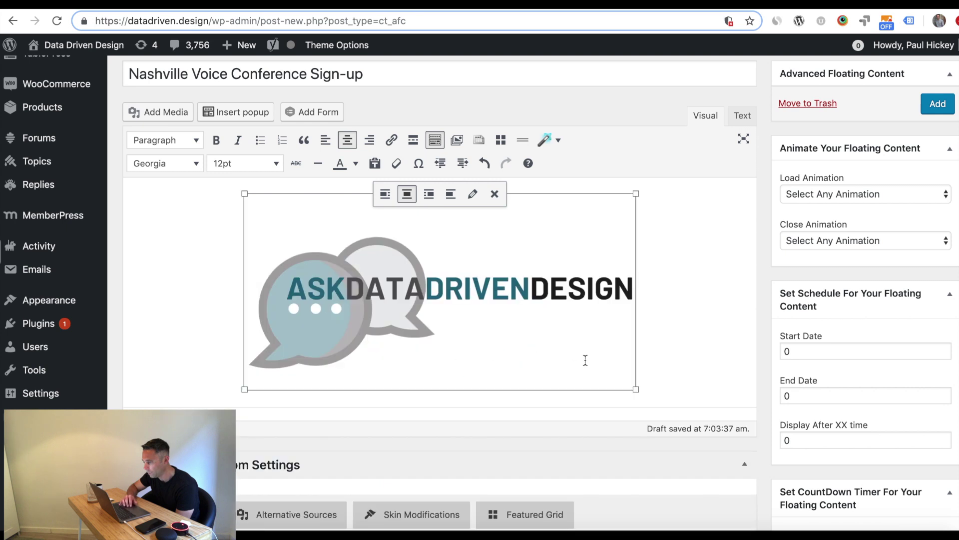
{"action": "left_click_drag", "start_coordinate": [636, 388], "coordinate": [585, 351]}
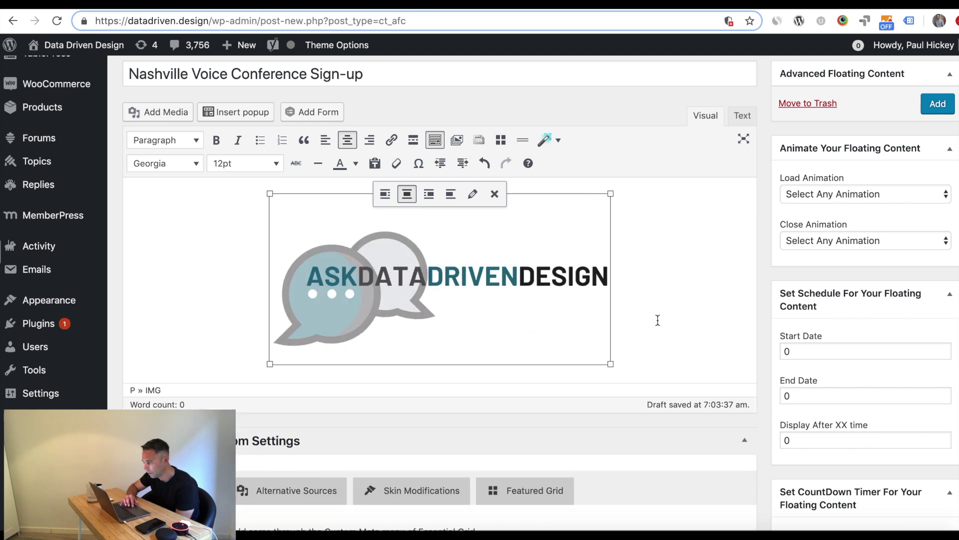
Insert an empty line above the logo for the headline text.
{"action": "left_click", "coordinate": [657, 321]}
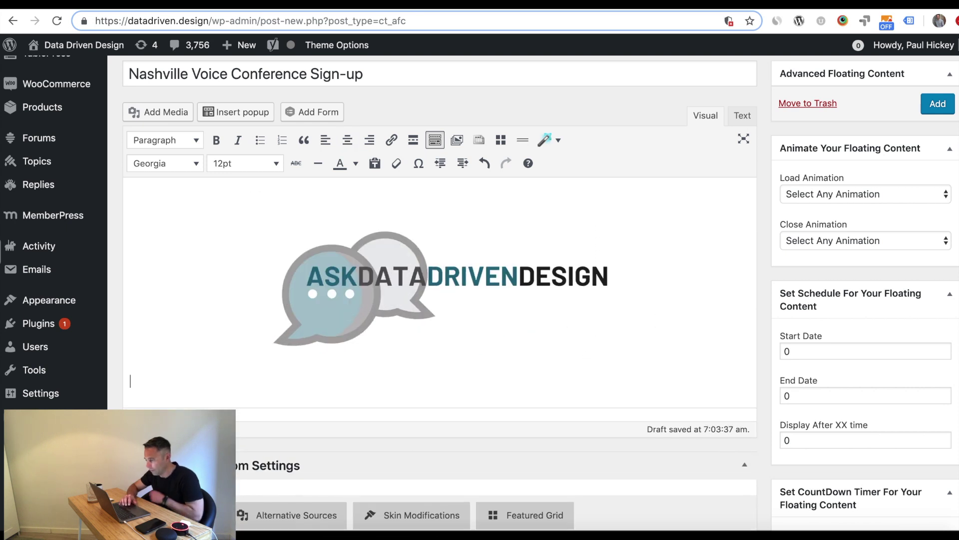
{"action": "left_click", "coordinate": [548, 193]}
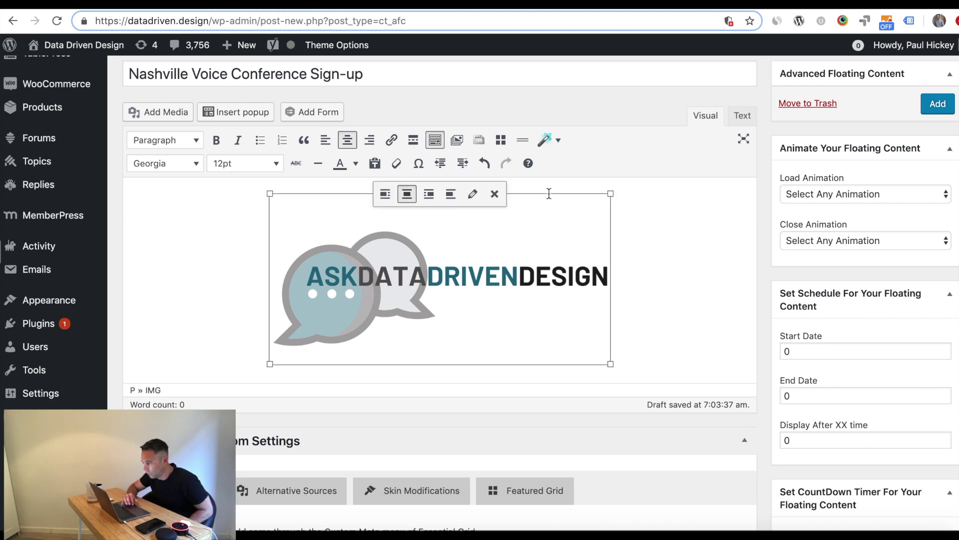
{"action": "key", "text": "Left"}
{"action": "key", "text": "Return"}
{"action": "key", "text": "Up"}
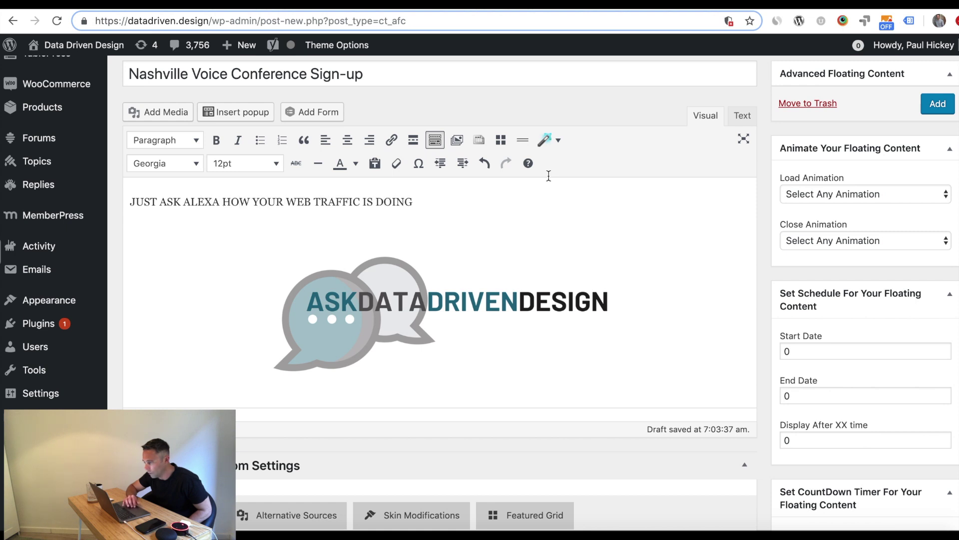
Center the headline and start a centered new paragraph below it.
{"action": "left_click", "coordinate": [347, 139]}
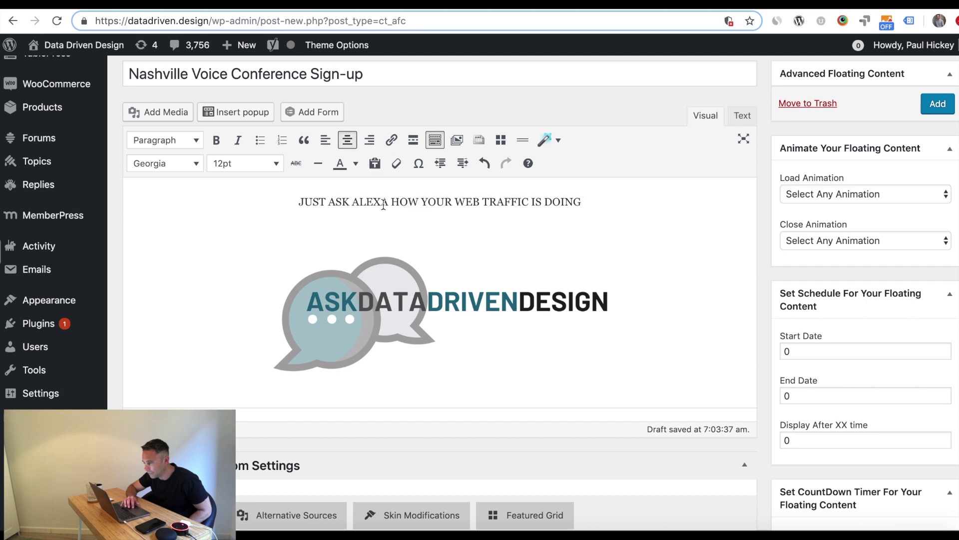
{"action": "triple_click", "coordinate": [383, 198]}
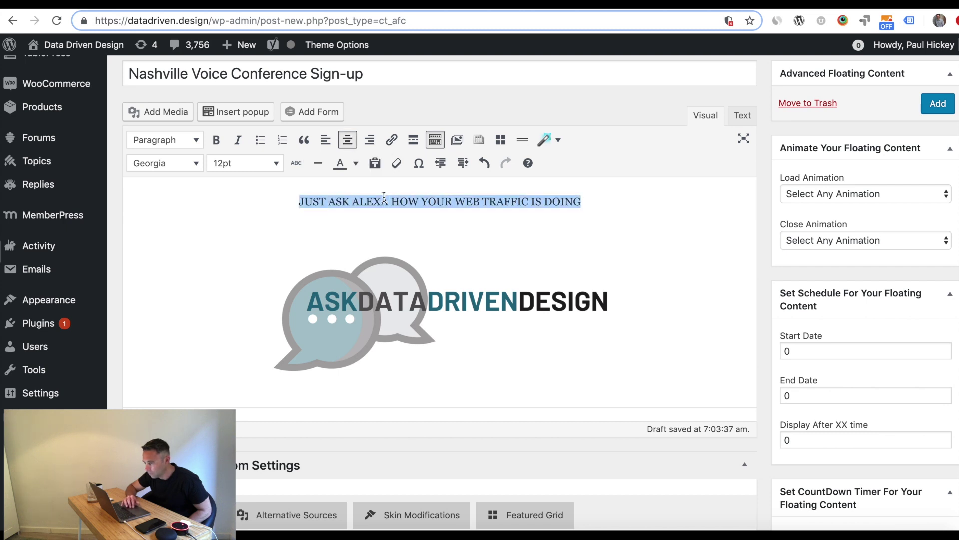
{"action": "left_click", "coordinate": [591, 202]}
{"action": "key", "text": "Return"}
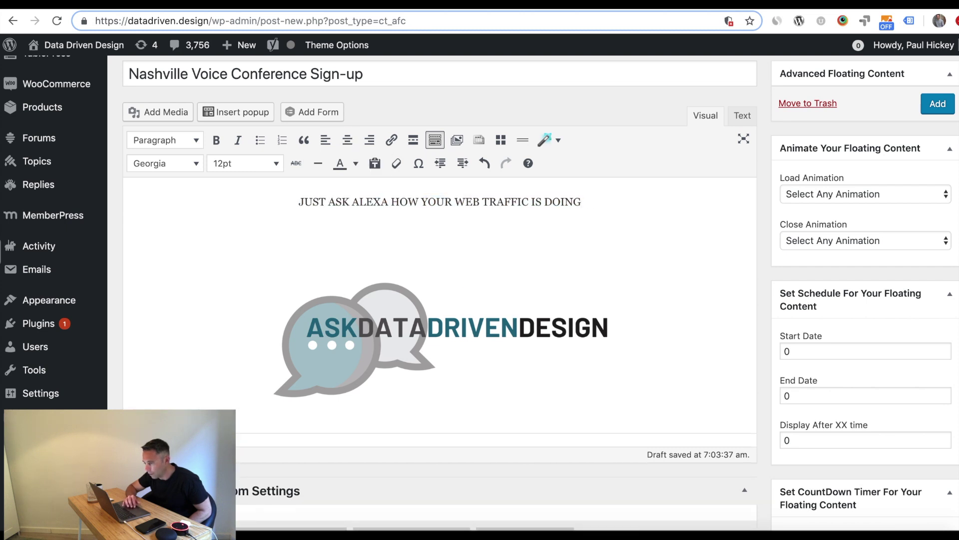
{"action": "left_click", "coordinate": [349, 140]}
{"action": "type", "text": "REQUES"}
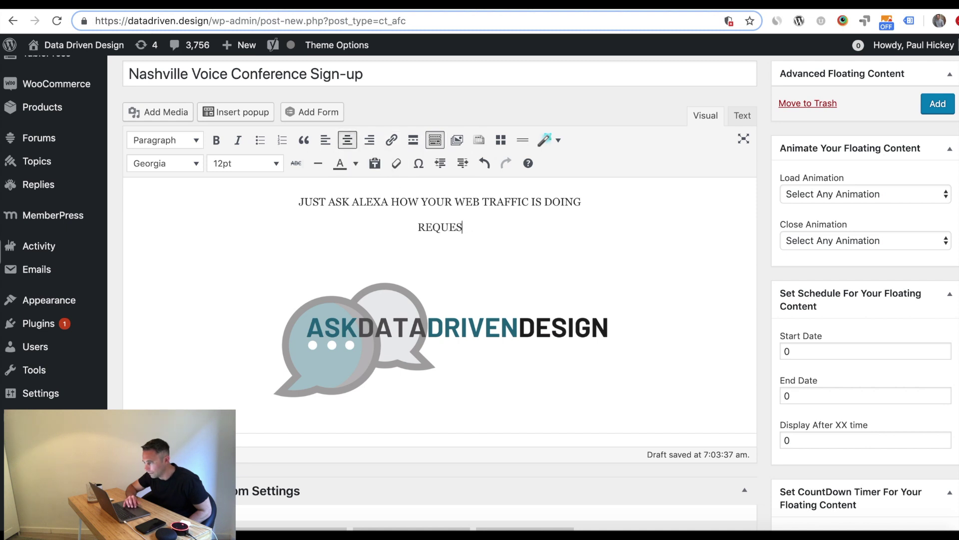
{"action": "type", "text": "T FREE TRIAL"}
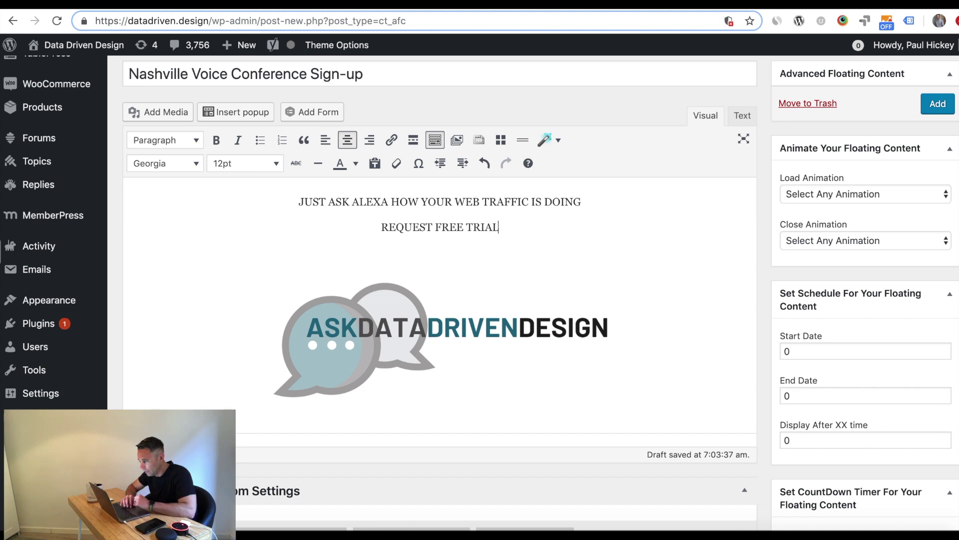
{"action": "type", "text": " NOW"}
Link the selected text lines to askdatadrivendesign.com, opening in a new tab.
{"action": "left_click_drag", "start_coordinate": [530, 227], "coordinate": [304, 188]}
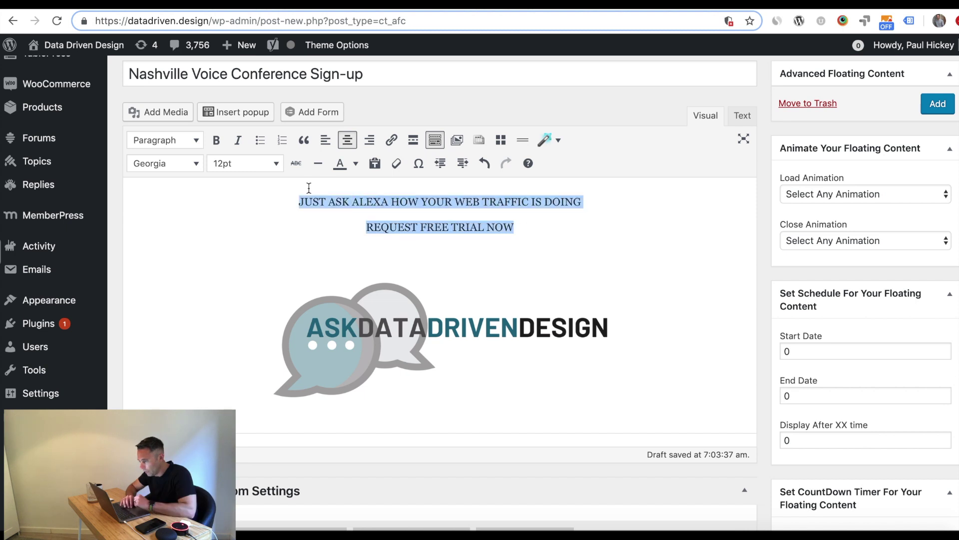
{"action": "left_click", "coordinate": [390, 141]}
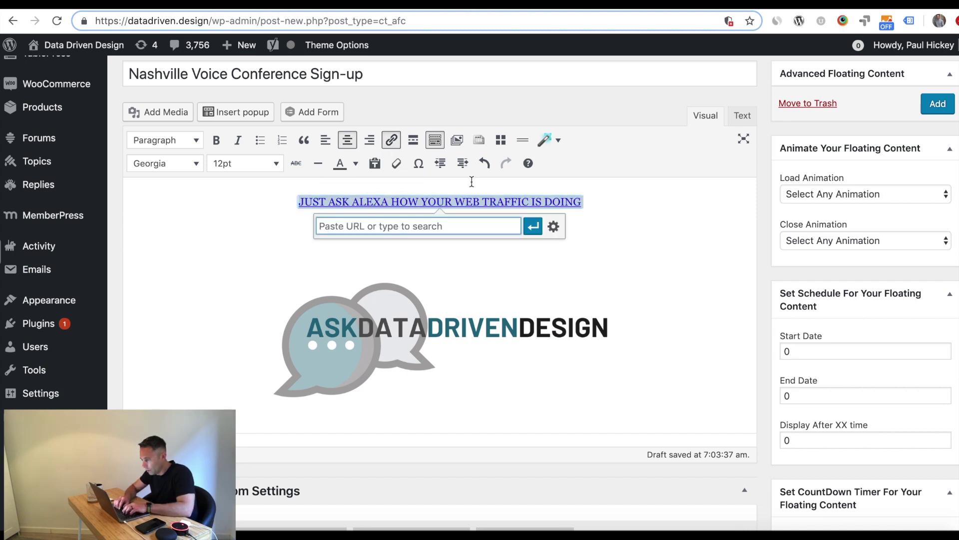
{"action": "type", "text": "https://"}
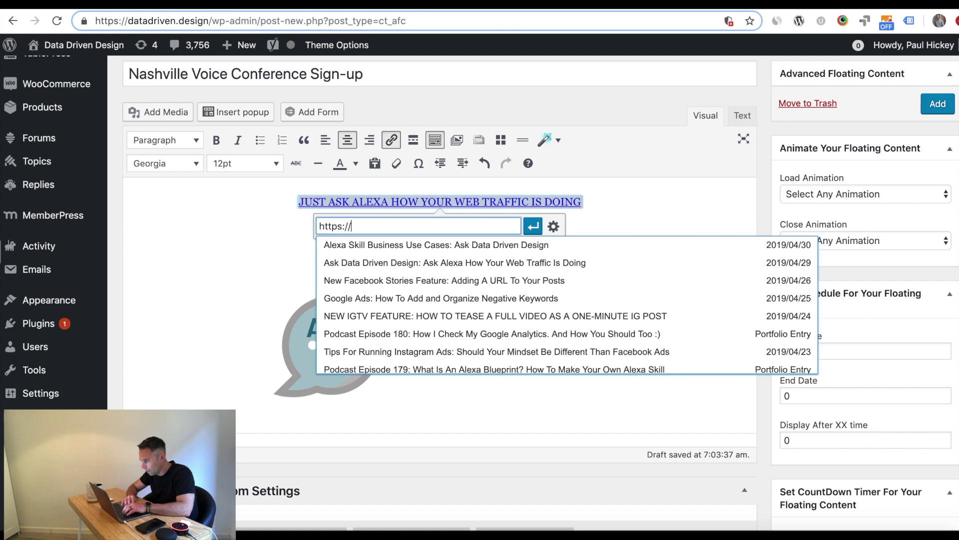
{"action": "type", "text": "askdatadrivendesign.com"}
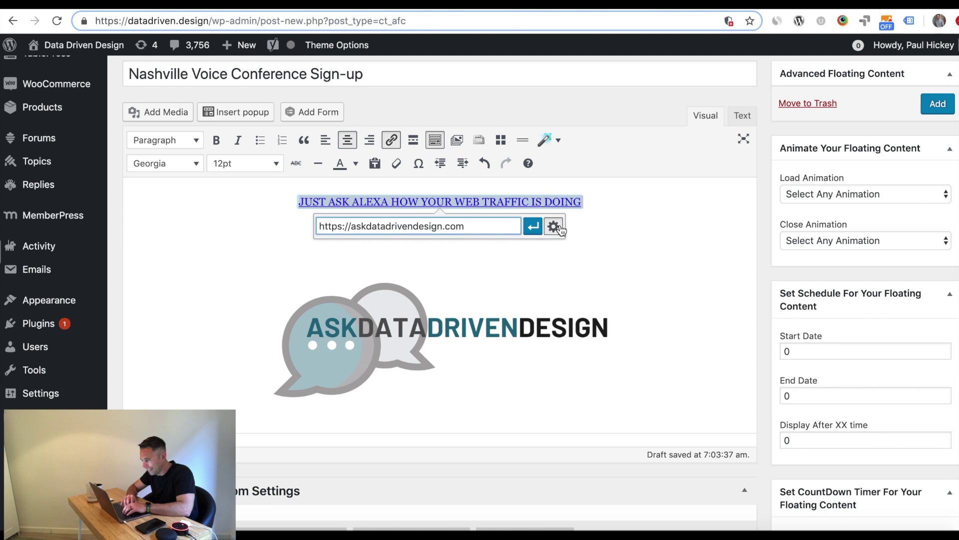
{"action": "left_click", "coordinate": [555, 228]}
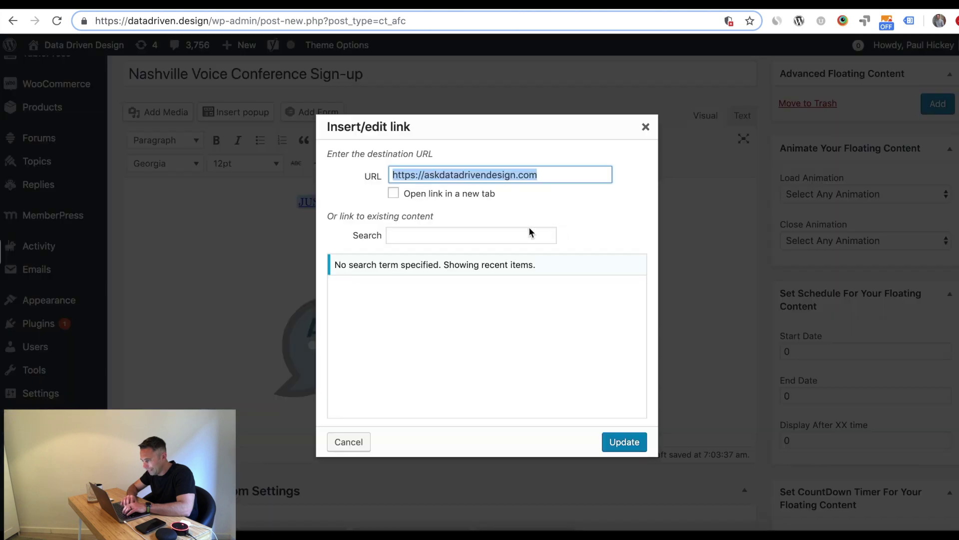
{"action": "left_click", "coordinate": [394, 193]}
{"action": "left_click", "coordinate": [608, 440]}
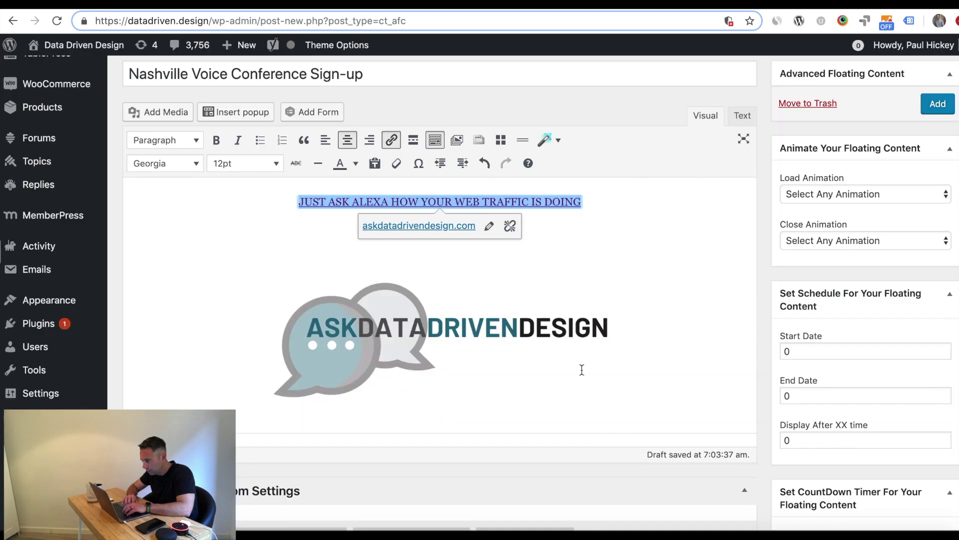
{"action": "left_click", "coordinate": [600, 289]}
Set the linked headline lines to the Alright-sans-black font at 14pt.
{"action": "triple_click", "coordinate": [278, 200]}
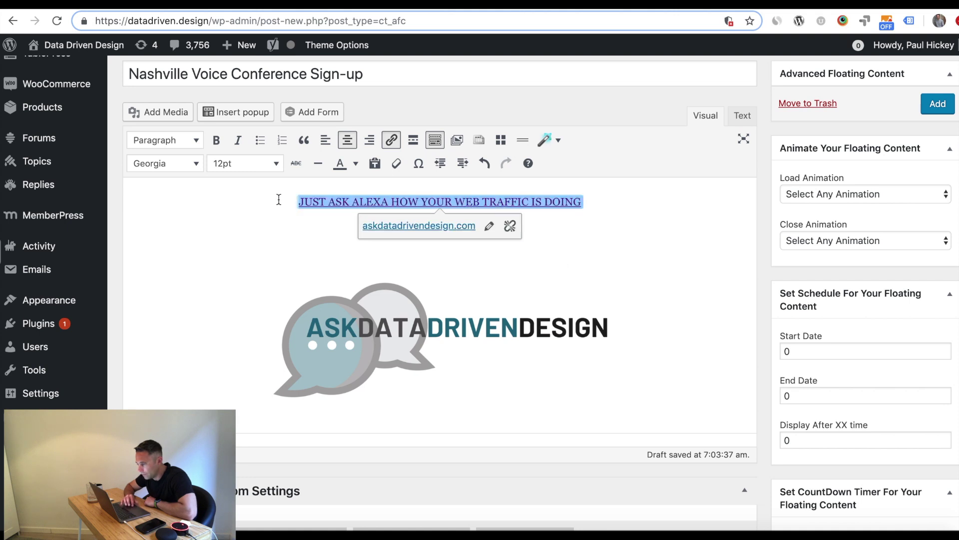
{"action": "left_click", "coordinate": [196, 141]}
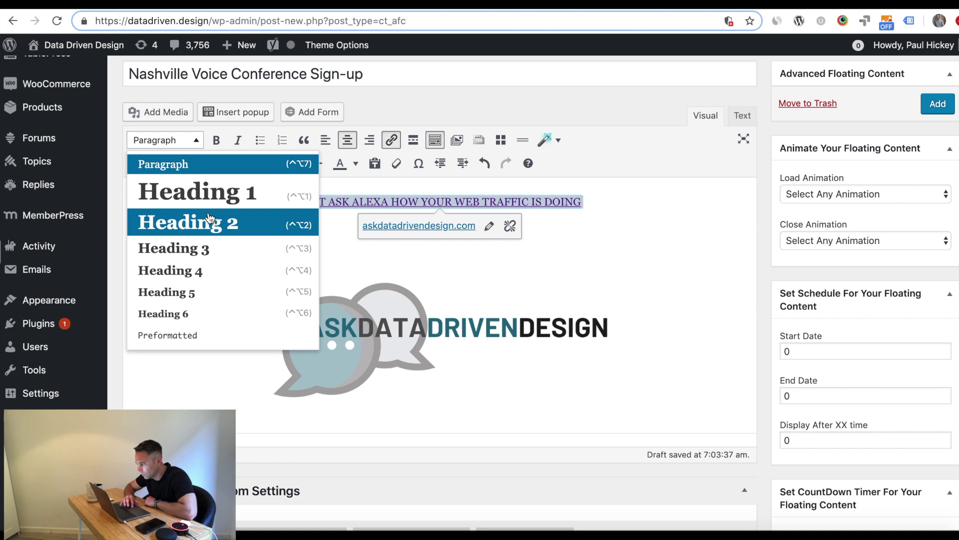
{"action": "left_click", "coordinate": [563, 232]}
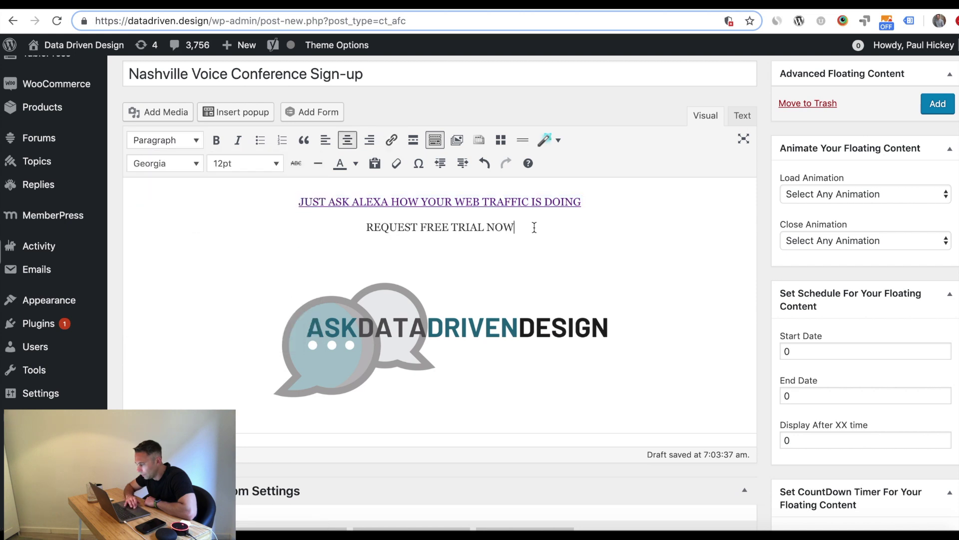
{"action": "left_click_drag", "start_coordinate": [582, 202], "coordinate": [300, 202]}
{"action": "left_click", "coordinate": [196, 164]}
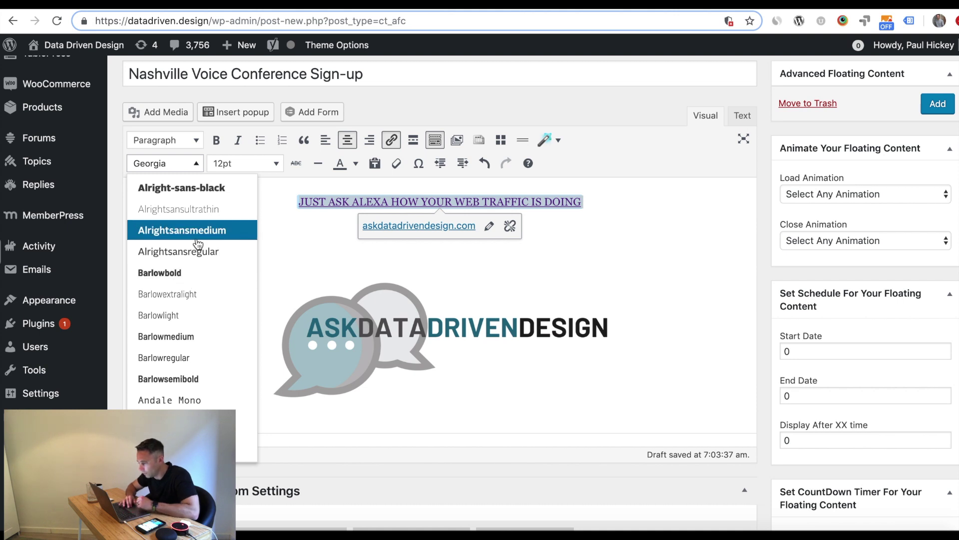
{"action": "left_click", "coordinate": [201, 186]}
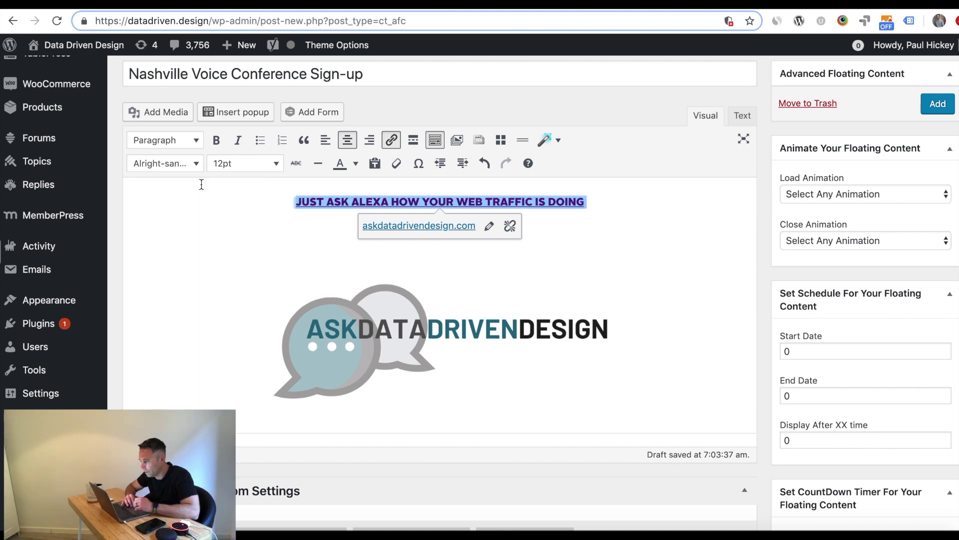
{"action": "left_click", "coordinate": [274, 163]}
{"action": "left_click", "coordinate": [272, 252]}
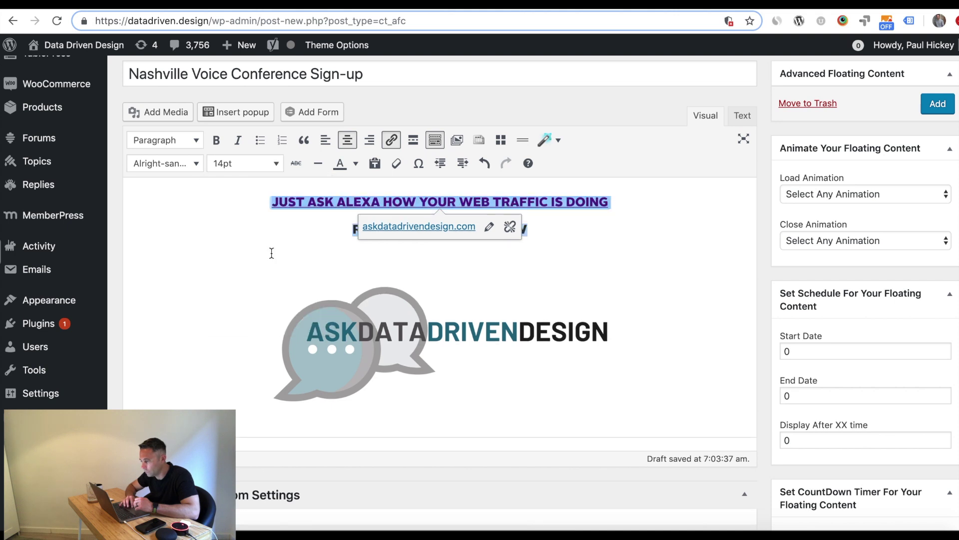
{"action": "left_click", "coordinate": [622, 264]}
{"action": "left_click", "coordinate": [551, 238]}
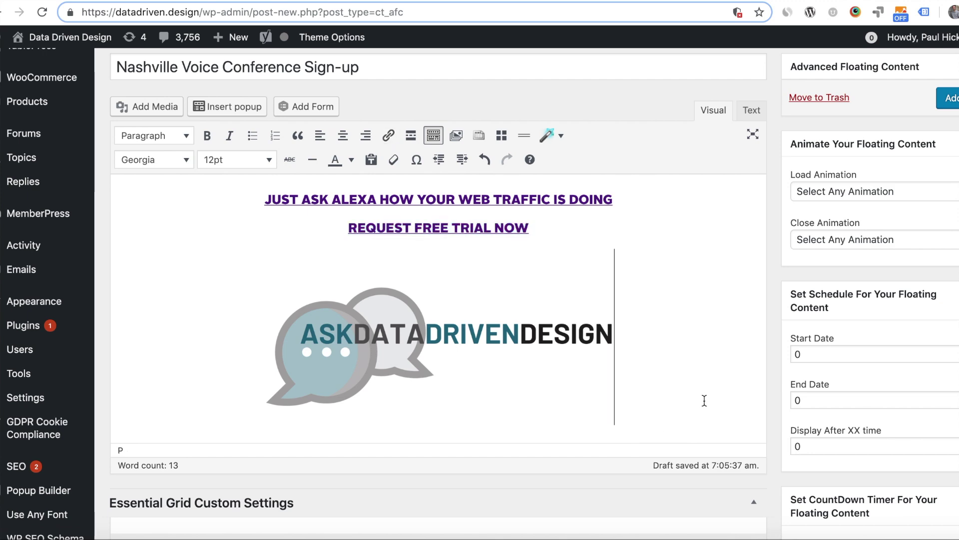
{"action": "scroll", "coordinate": [703, 401], "scroll_direction": "down", "scroll_amount": 5}
{"action": "scroll", "coordinate": [704, 401], "scroll_direction": "down", "scroll_amount": 3}
{"action": "scroll", "coordinate": [704, 401], "scroll_direction": "up", "scroll_amount": 2}
{"action": "scroll", "coordinate": [704, 406], "scroll_direction": "up", "scroll_amount": 1}
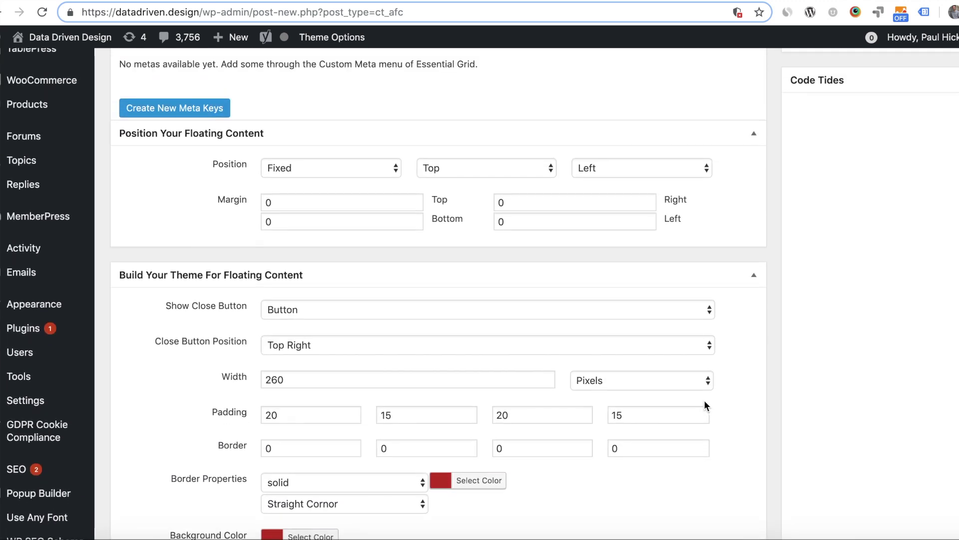
Keep the position type as Fixed and review the top and right margins at 0.
{"action": "left_click", "coordinate": [390, 175]}
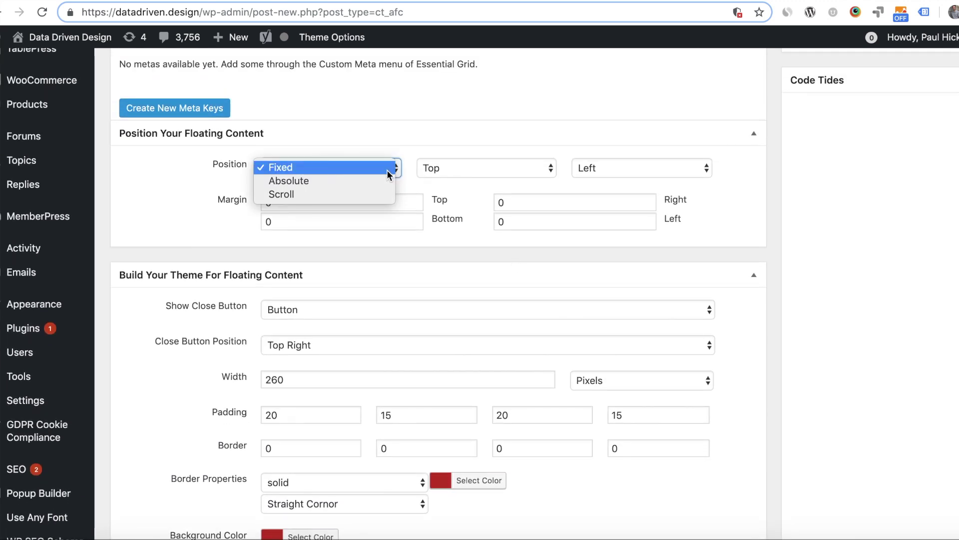
{"action": "left_click", "coordinate": [491, 171]}
{"action": "left_click", "coordinate": [414, 201]}
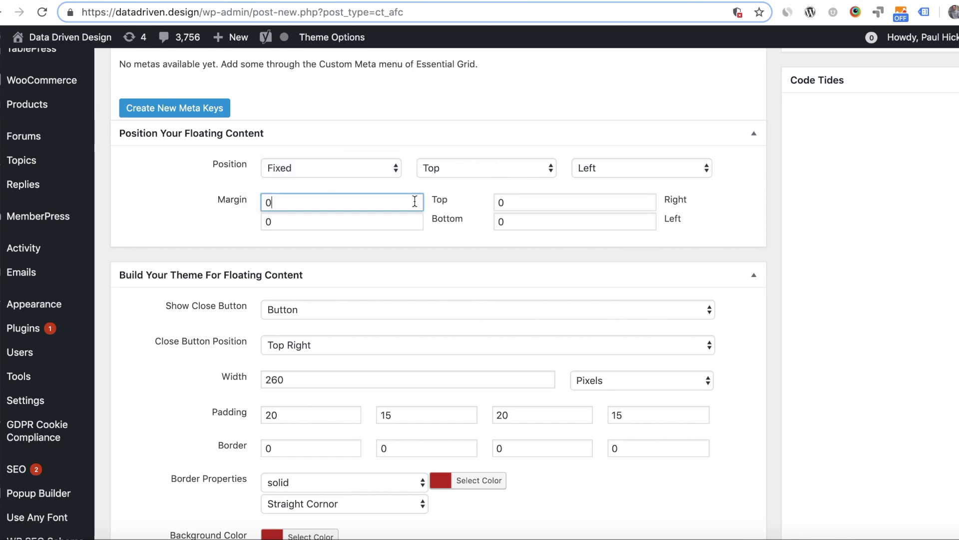
{"action": "left_click", "coordinate": [544, 201]}
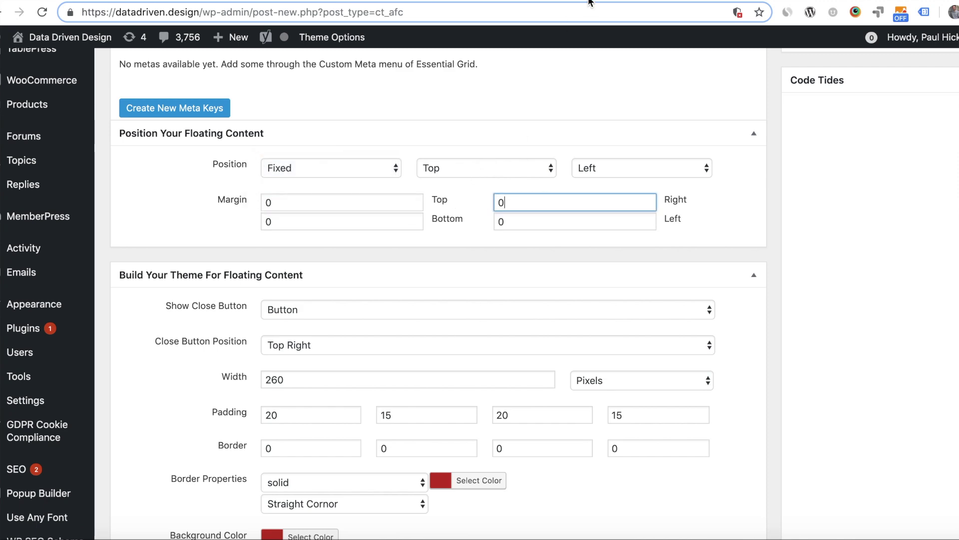